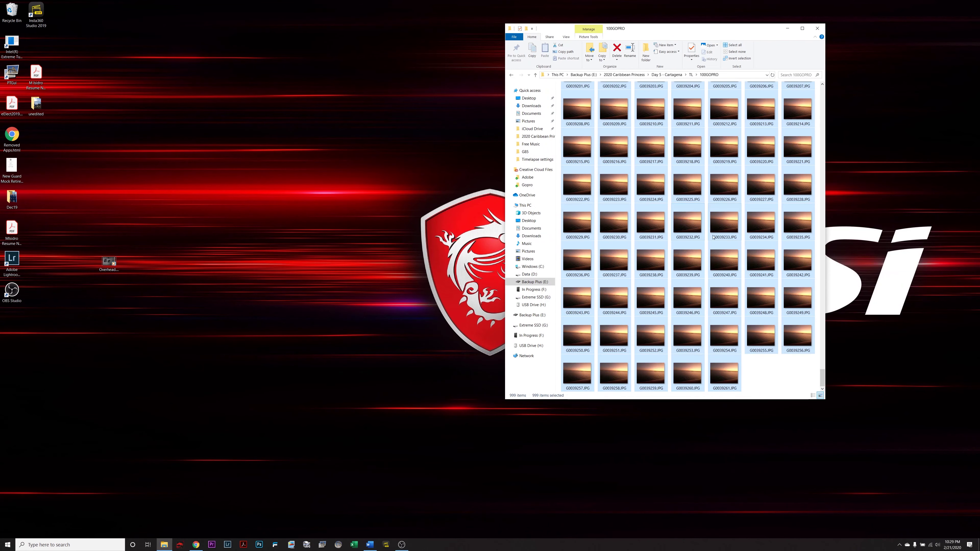
# Go up to the TL folder, open 104GOPRO, then go back to 103GOPRO
pyautogui.scroll(20, 713, 237)
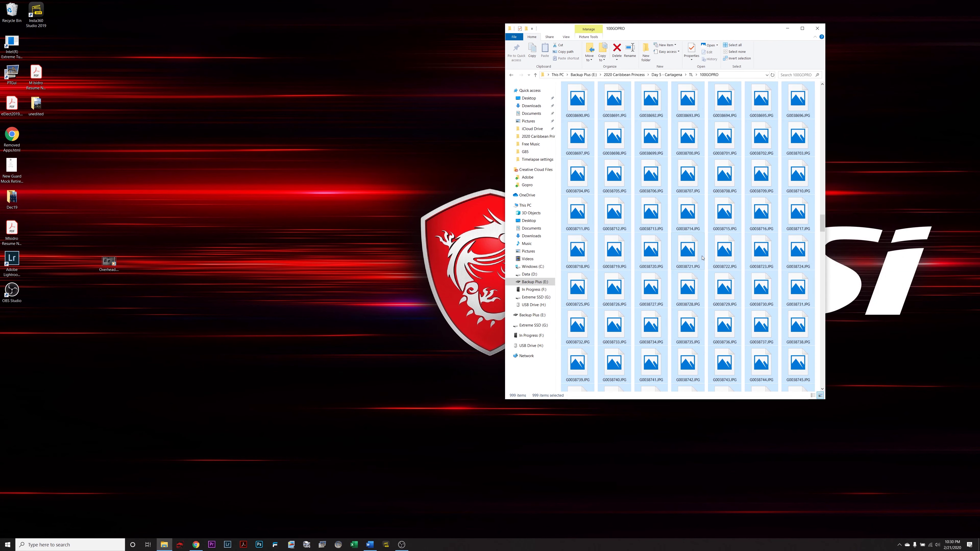
pyautogui.scroll(15, 702, 258)
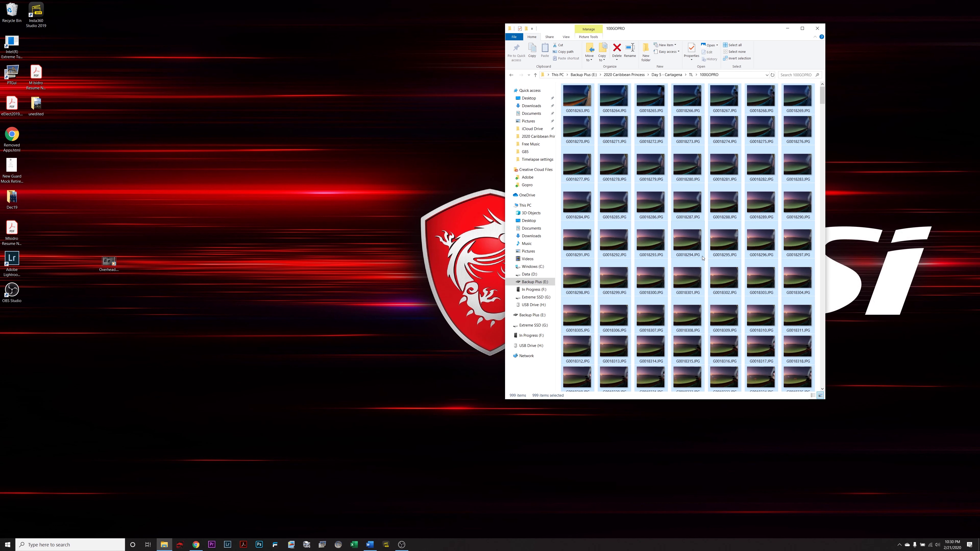
pyautogui.click(691, 74)
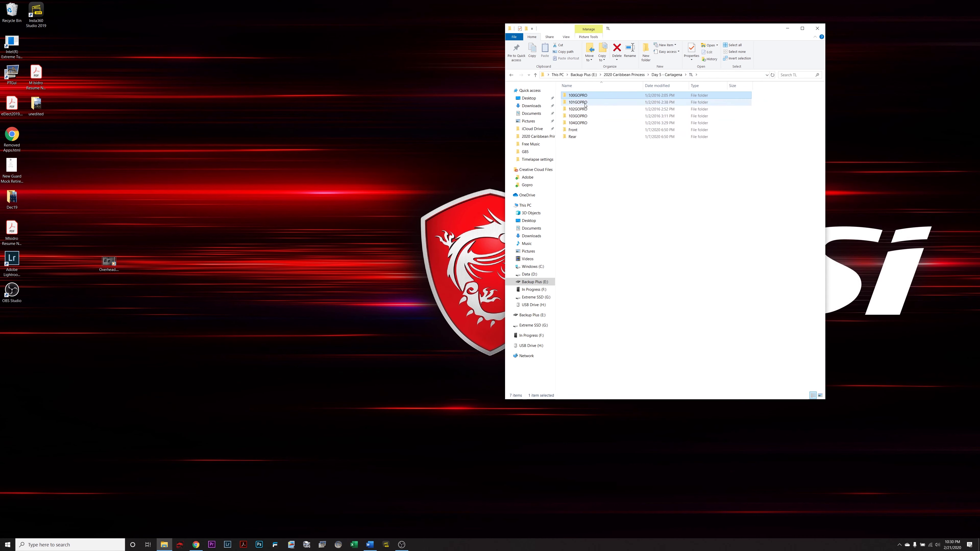
pyautogui.doubleClick(578, 123)
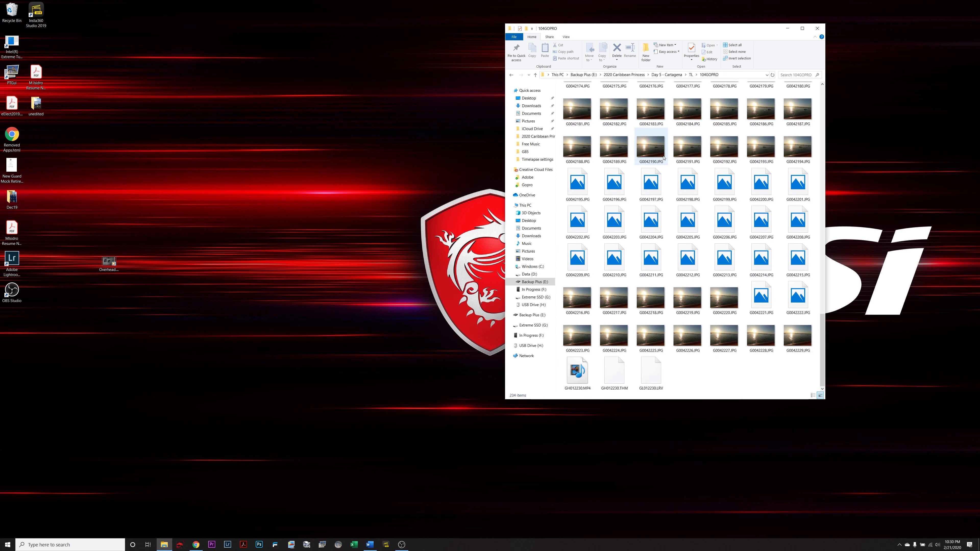
pyautogui.scroll(15, 662, 116)
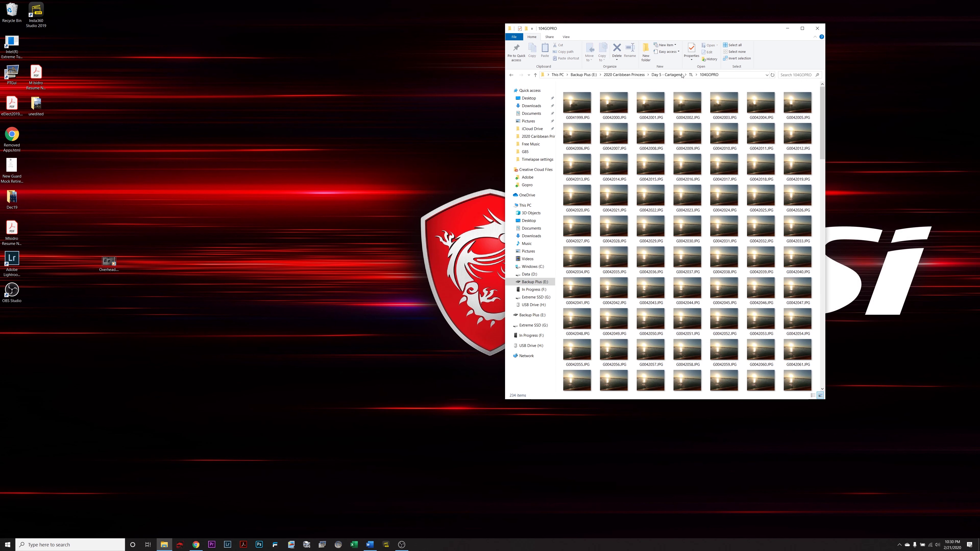
pyautogui.hotkey('alt', 'Left')
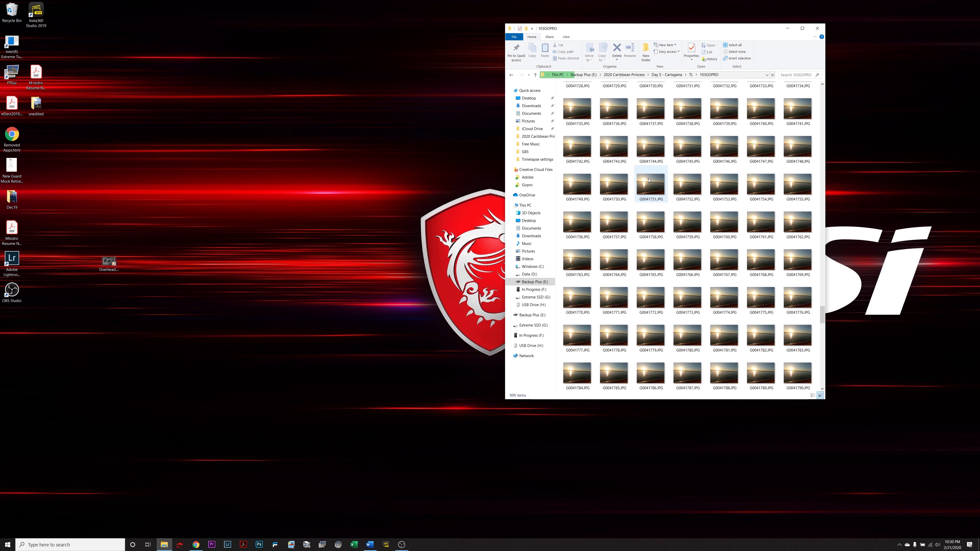
# Scroll through 103GOPRO, then return to TL and select the 100GOPRO folder
pyautogui.scroll(-10, 679, 197)
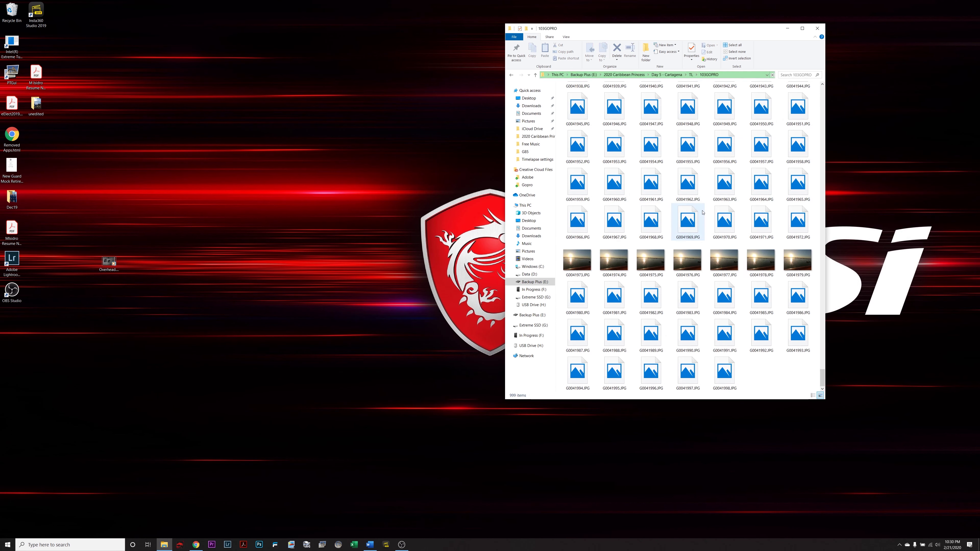
pyautogui.moveTo(822, 378); pyautogui.dragTo(824, 93)
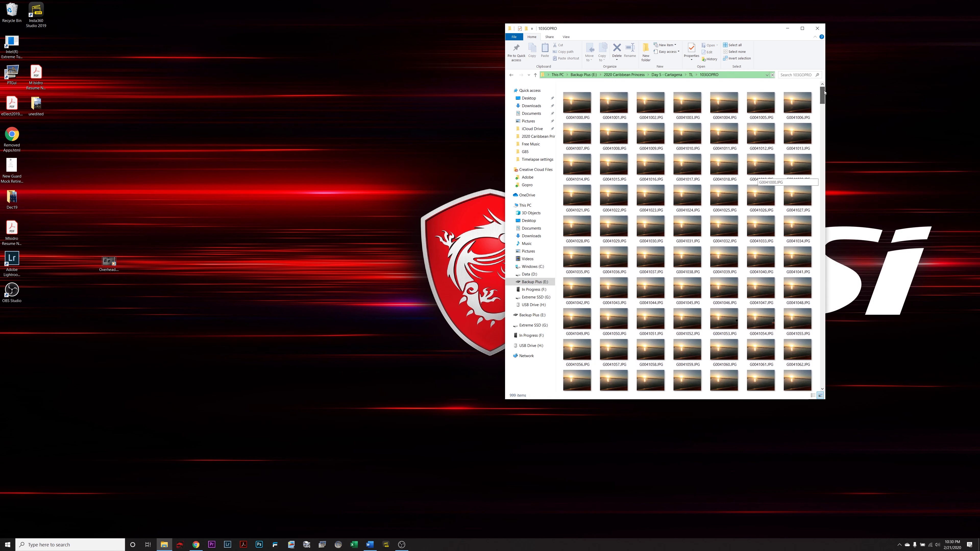
pyautogui.click(690, 74)
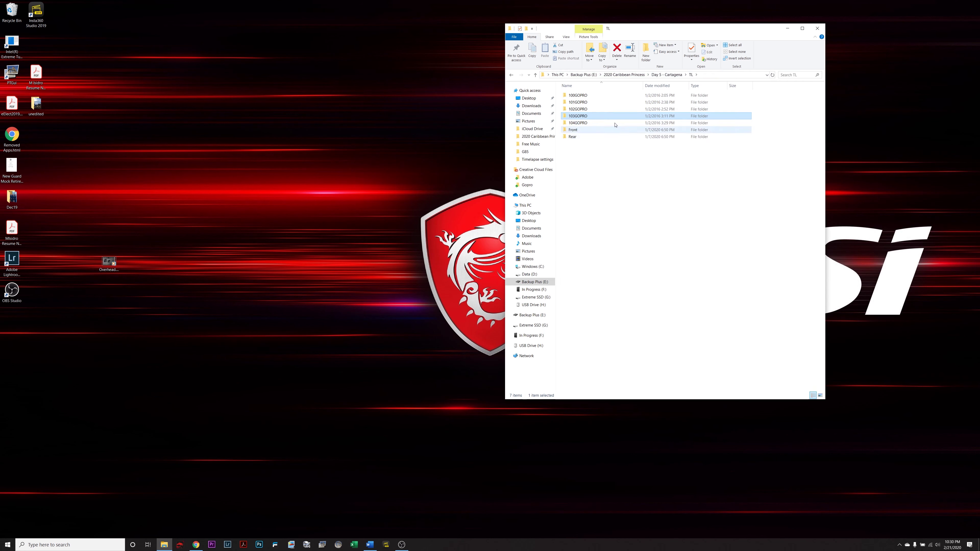
pyautogui.click(591, 98)
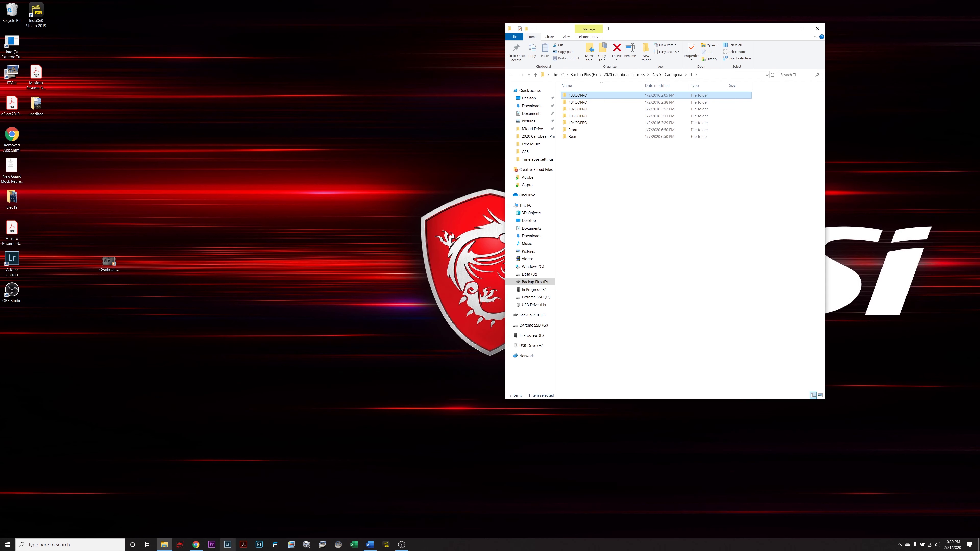
# Launch Premiere Pro and create a new project named Balcony Timelapse
pyautogui.click(212, 544)
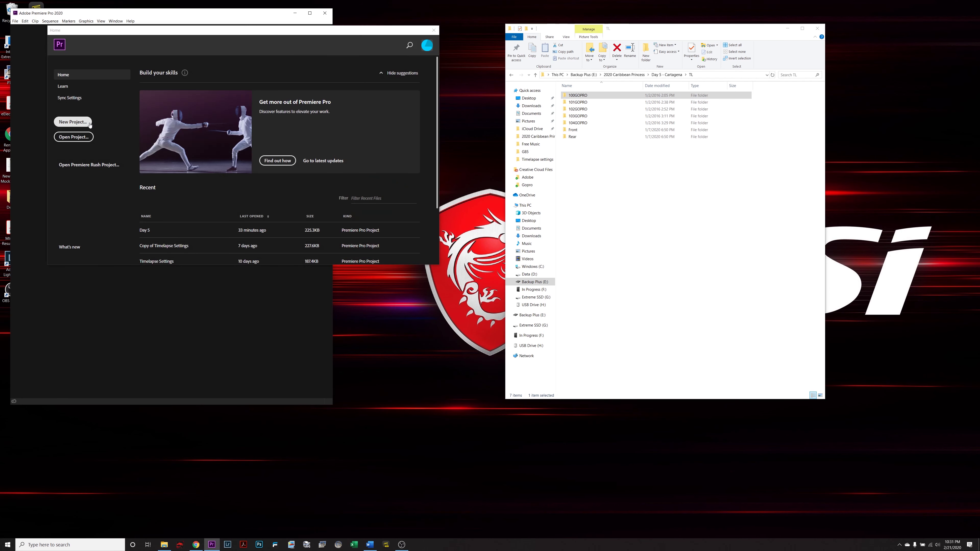
pyautogui.click(90, 124)
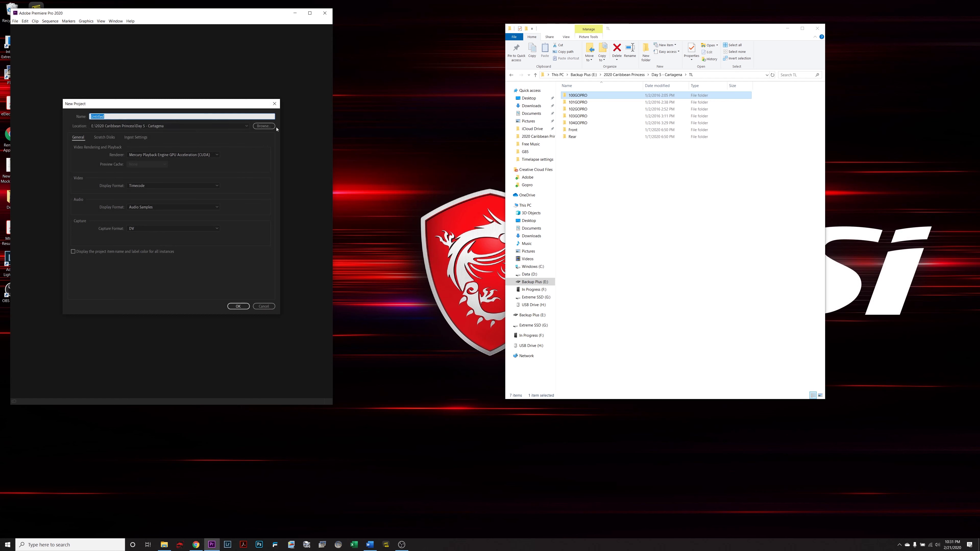
pyautogui.write('Balcony Timelaps')
pyautogui.press('Return')
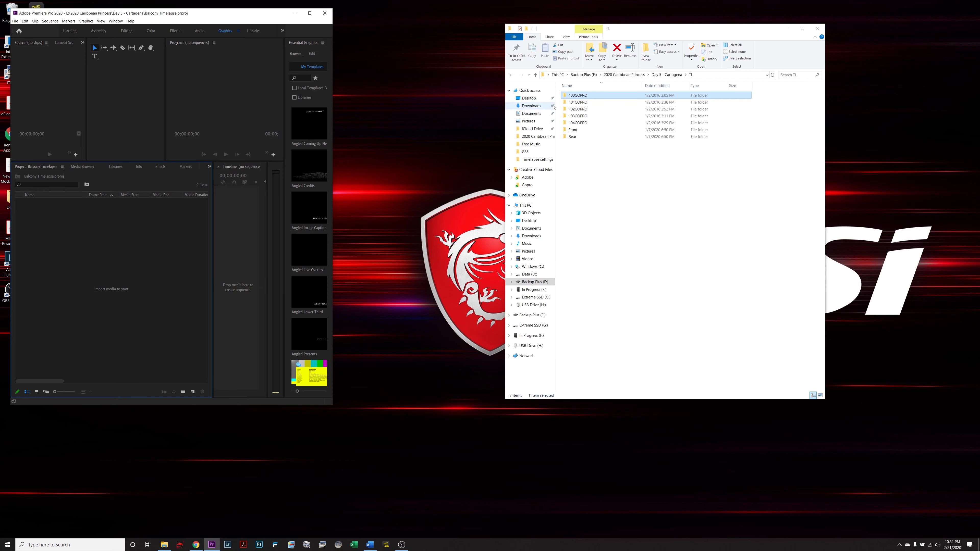
pyautogui.click(183, 392)
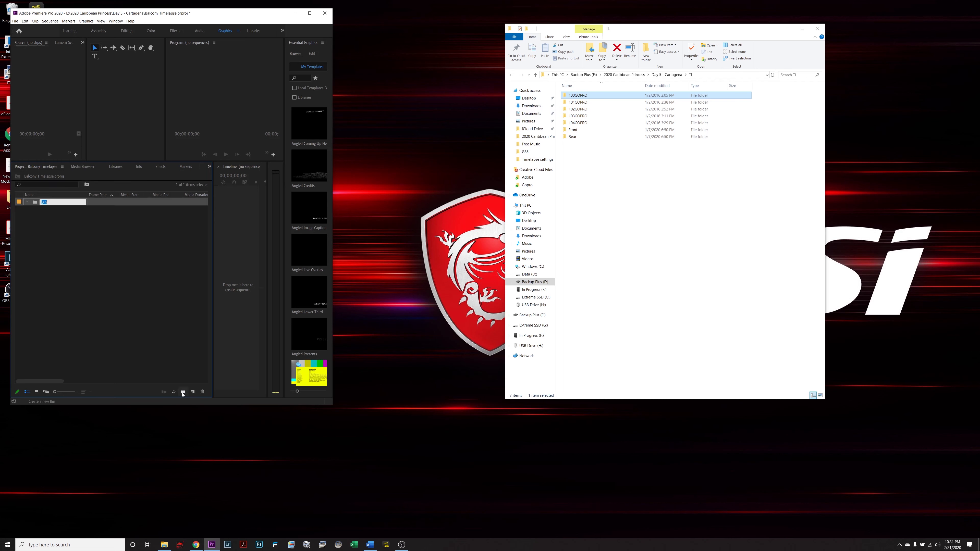
pyautogui.rightClick(34, 202)
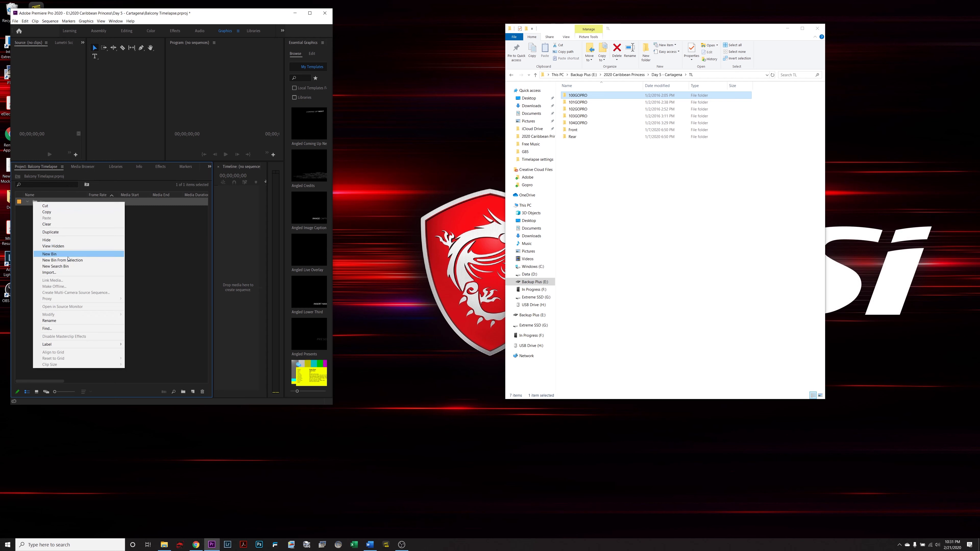
pyautogui.click(58, 320)
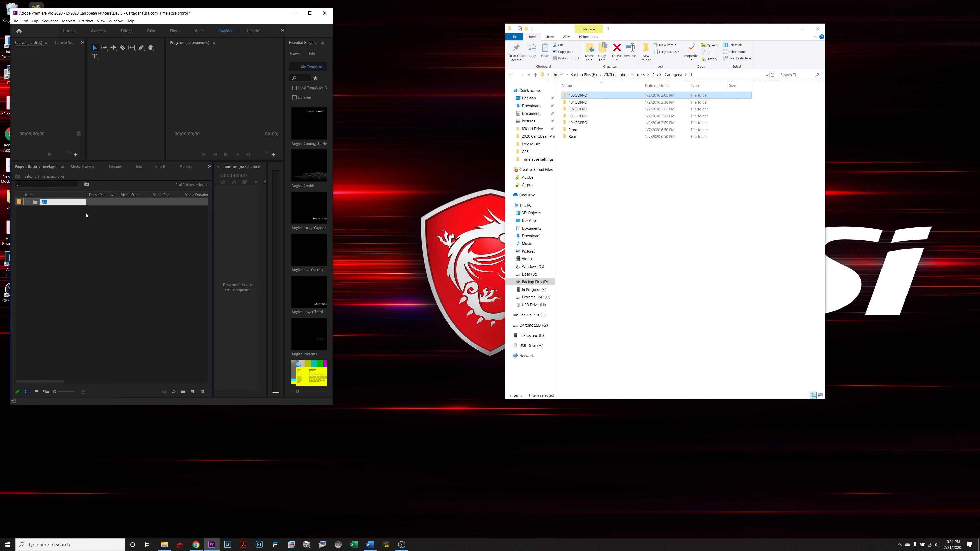
pyautogui.click(115, 205)
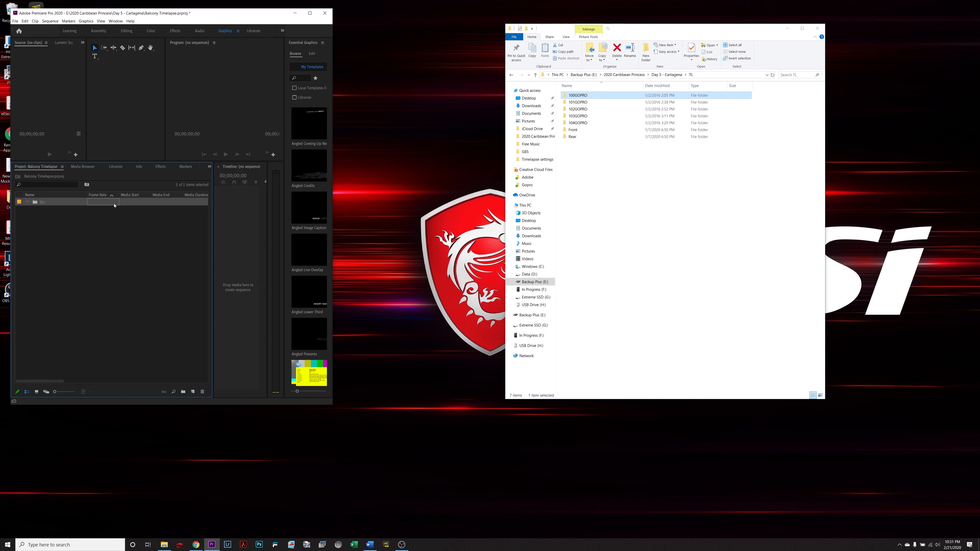
pyautogui.hotkey('ctrl', 'z')
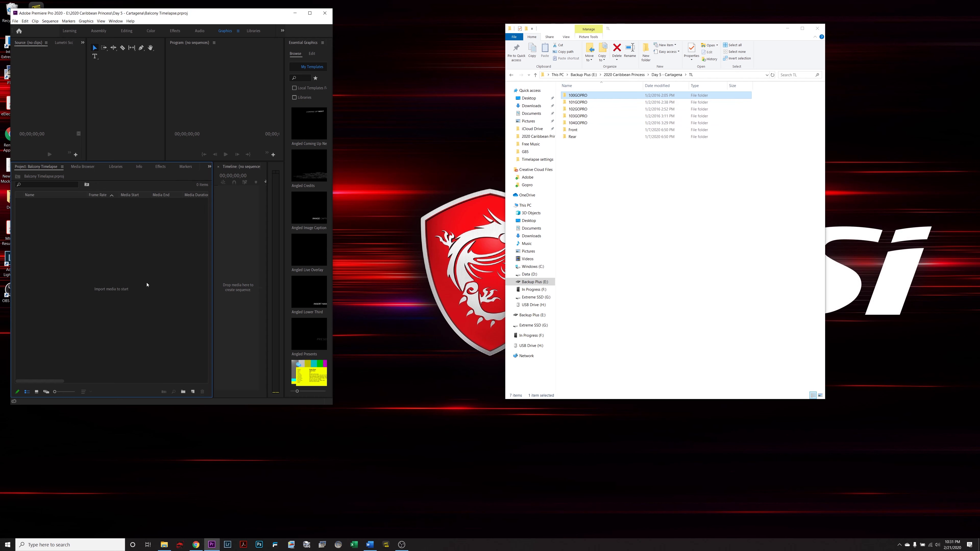
# Import all photos from 100GOPRO (999) and 101GOPRO (738) into the Project panel
pyautogui.doubleClick(578, 96)
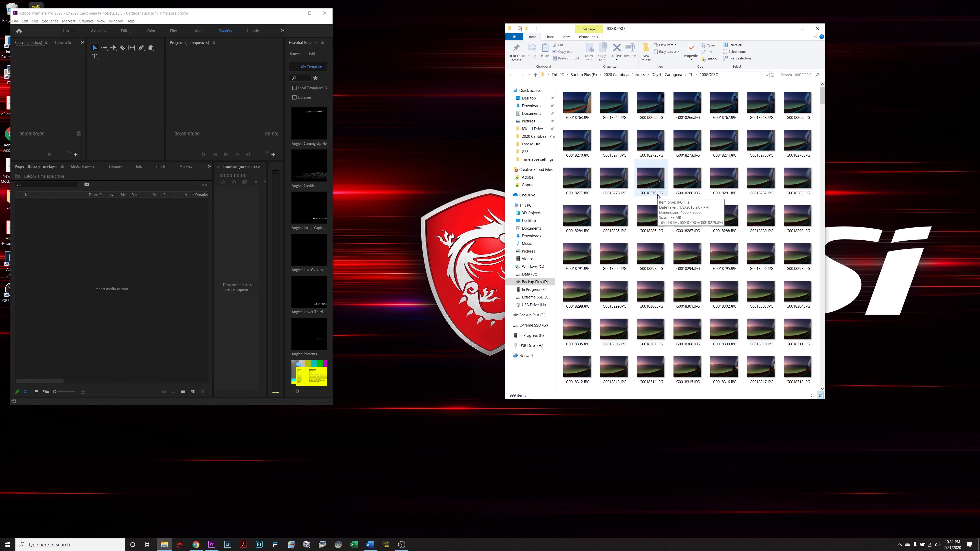
pyautogui.hotkey('ctrl', 'a')
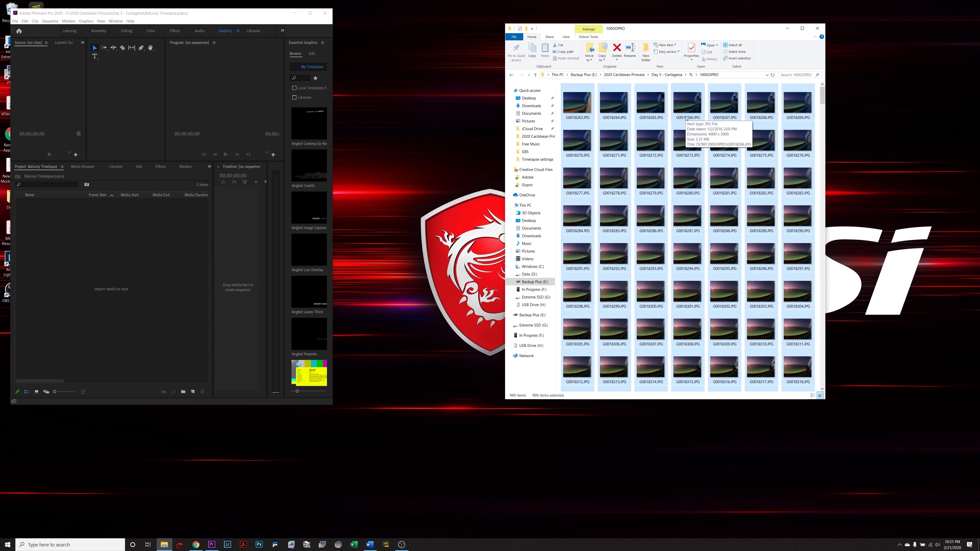
pyautogui.moveTo(657, 108); pyautogui.dragTo(88, 289)
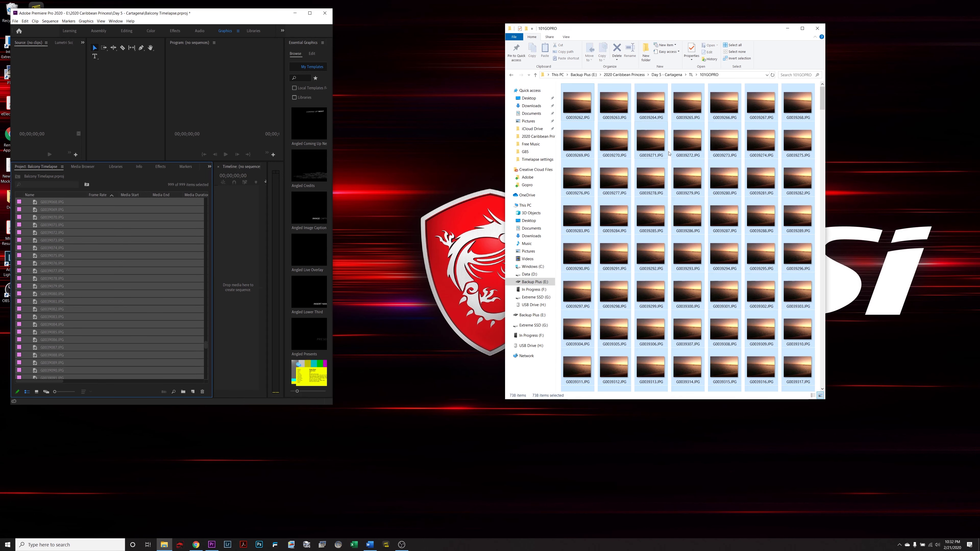
pyautogui.hotkey('ctrl', 'a')
pyautogui.moveTo(687, 141); pyautogui.dragTo(97, 310)
pyautogui.click(311, 21)
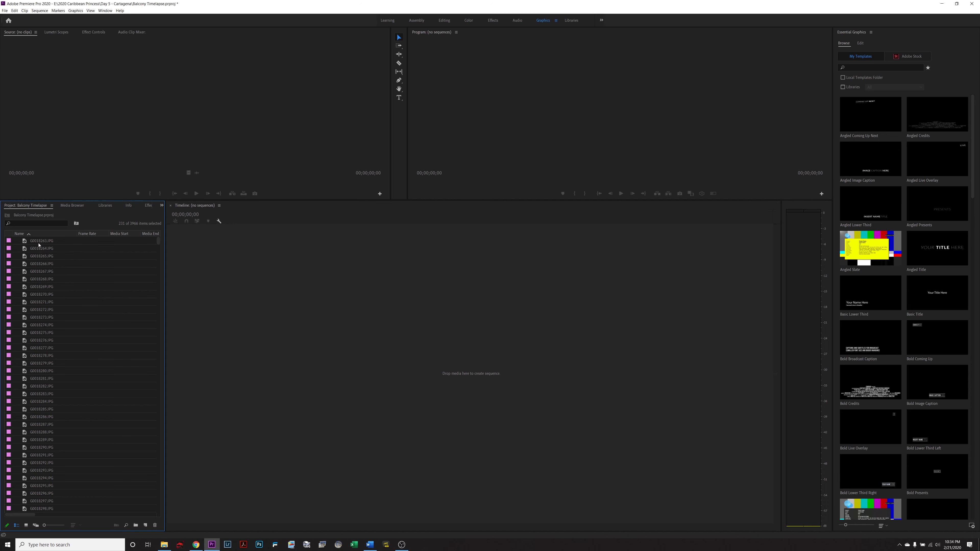
# Sort the project media by name and select all the imported JPG stills
pyautogui.click(52, 234)
pyautogui.click(53, 235)
pyautogui.hotkey('ctrl', 'a')
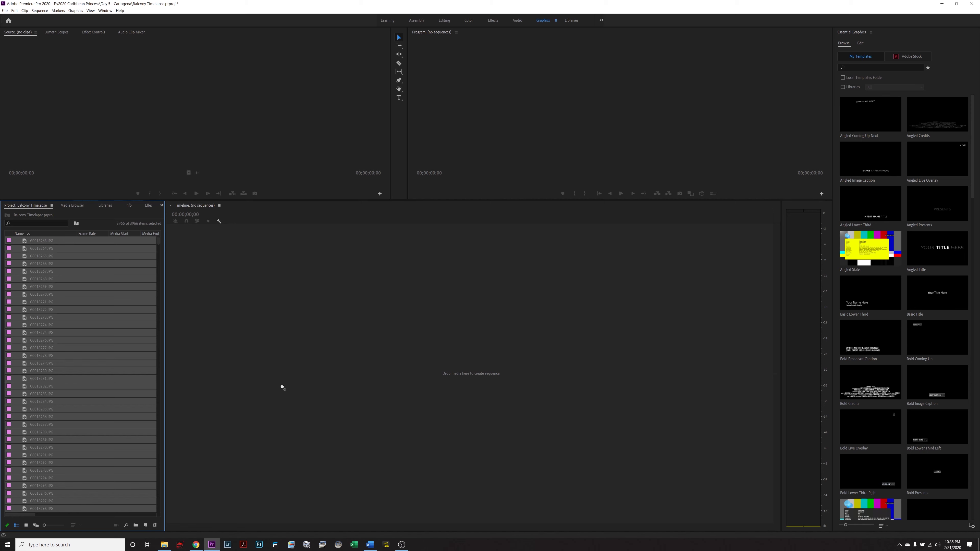
# Create sequence G0042229 from the selected photos on V1, zooming in and out to inspect it
pyautogui.moveTo(282, 384); pyautogui.dragTo(282, 386)
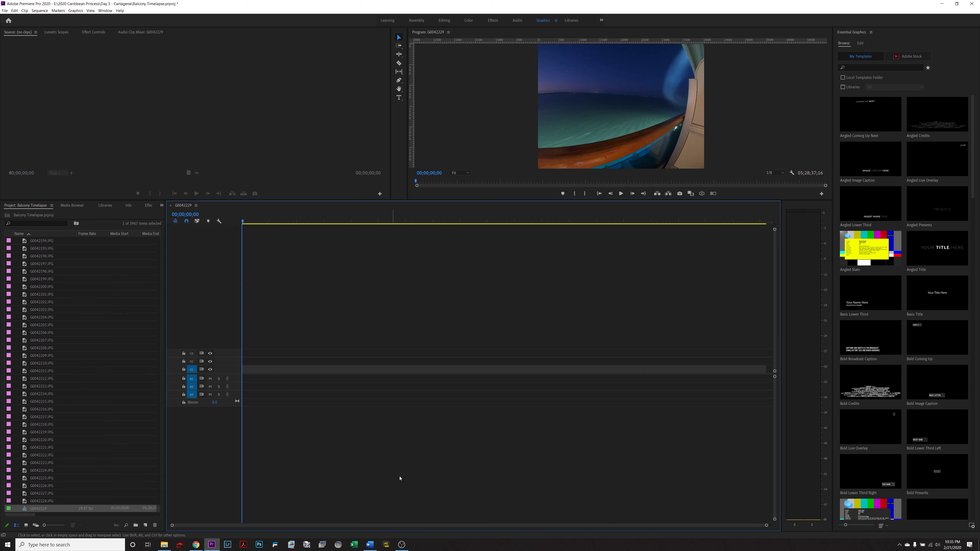
pyautogui.moveTo(767, 525); pyautogui.dragTo(810, 508)
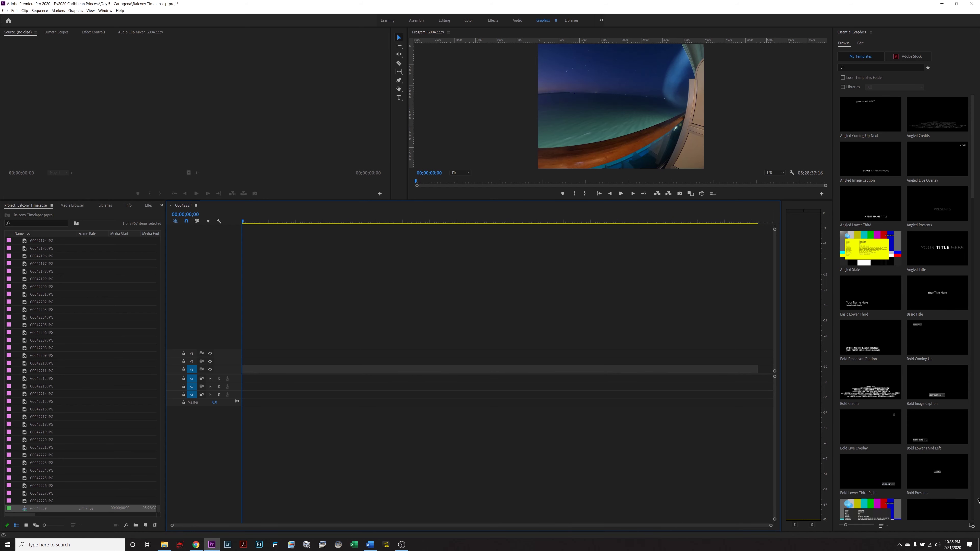
pyautogui.press('=')
pyautogui.press('=')
pyautogui.press('=')
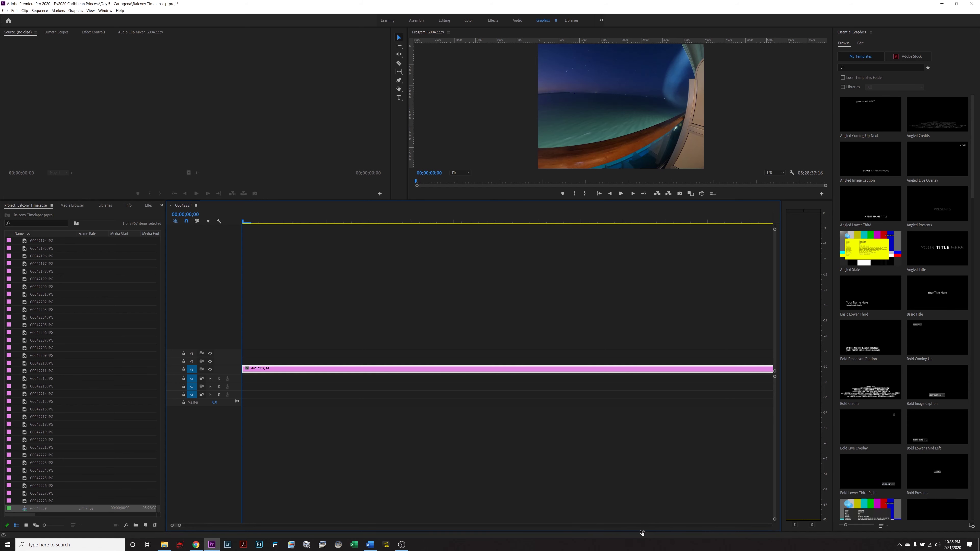
pyautogui.press('-')
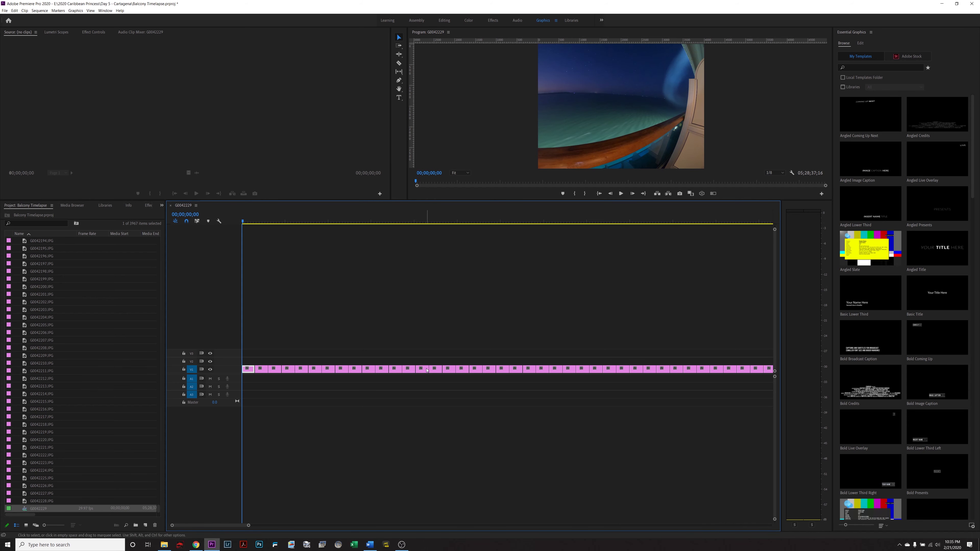
# Scrub around the one-minute mark, fit the sequence in view, and select all photo clips
pyautogui.click(409, 221)
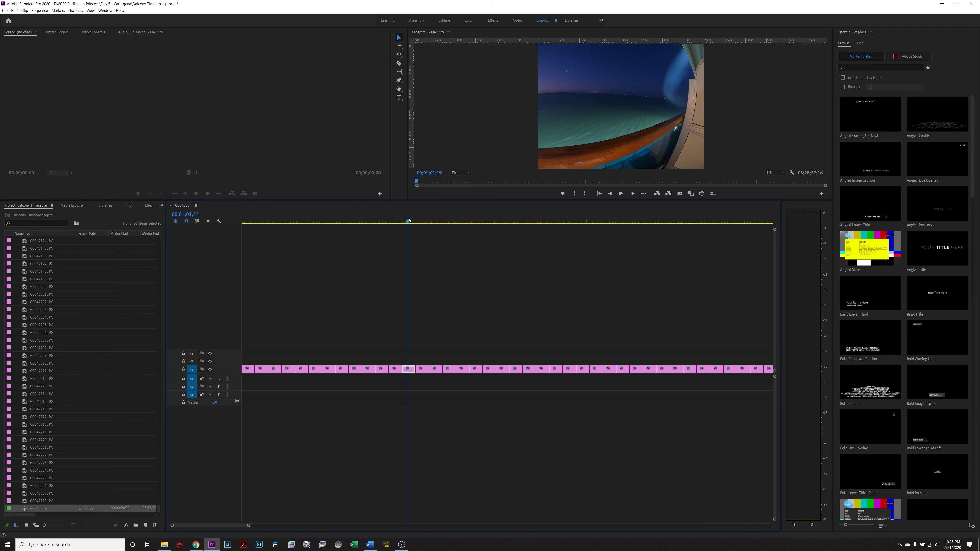
pyautogui.moveTo(409, 222); pyautogui.dragTo(415, 224)
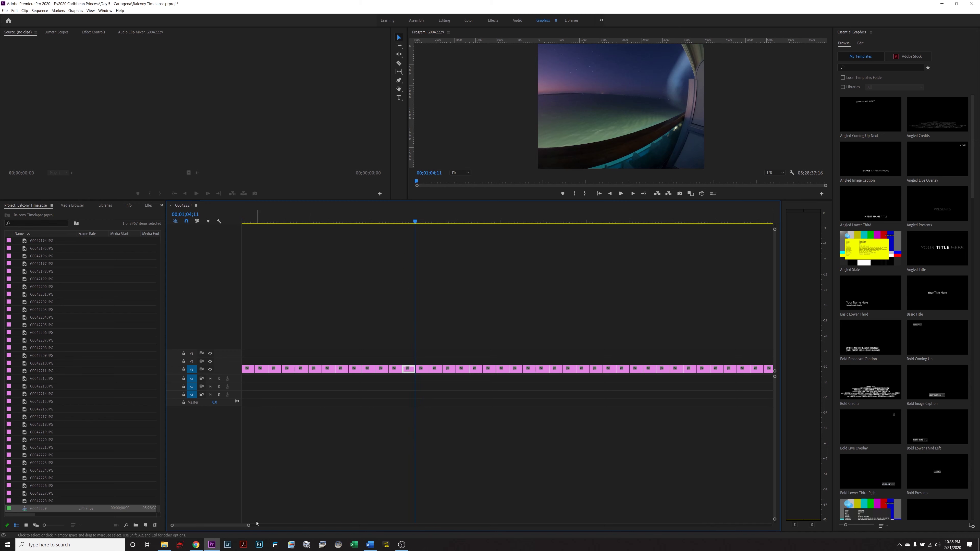
pyautogui.moveTo(248, 525); pyautogui.dragTo(618, 524)
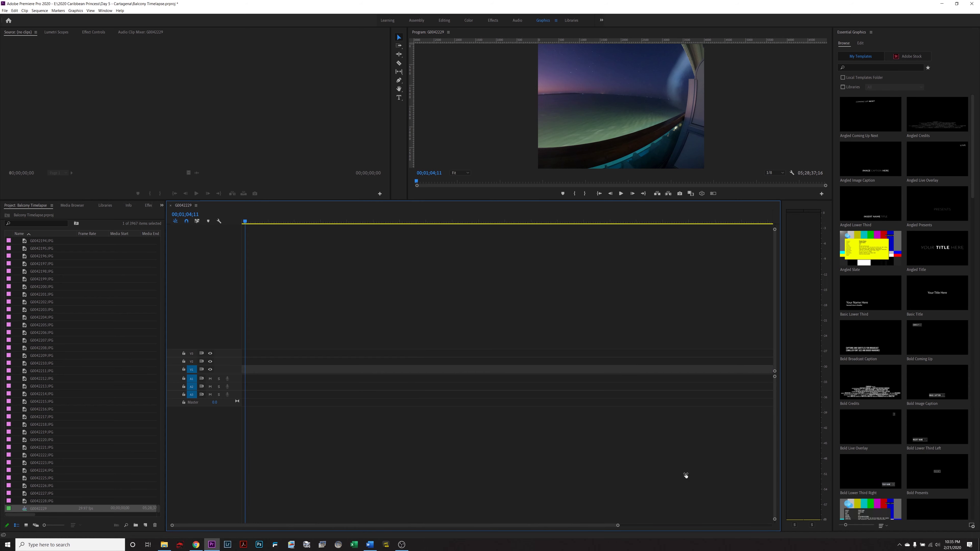
pyautogui.press('\\')
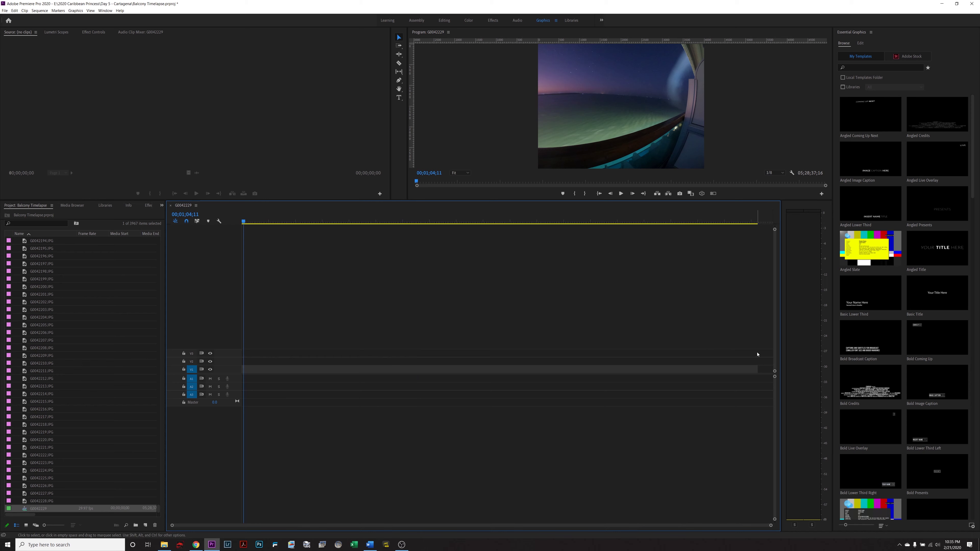
pyautogui.moveTo(763, 356); pyautogui.dragTo(172, 396)
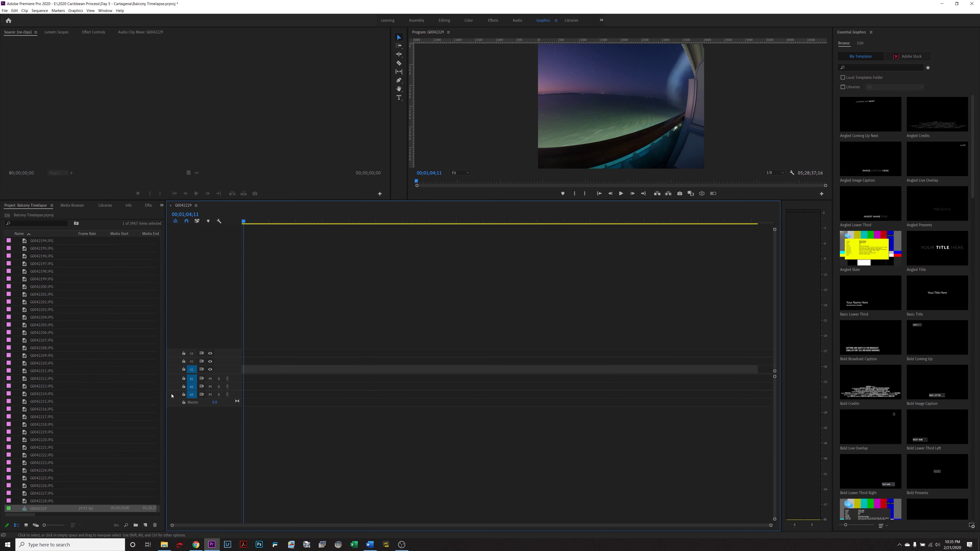
# Shorten the clips to one frame each with Ripple Edit, Shifting Trailing Clips enabled
pyautogui.rightClick(288, 375)
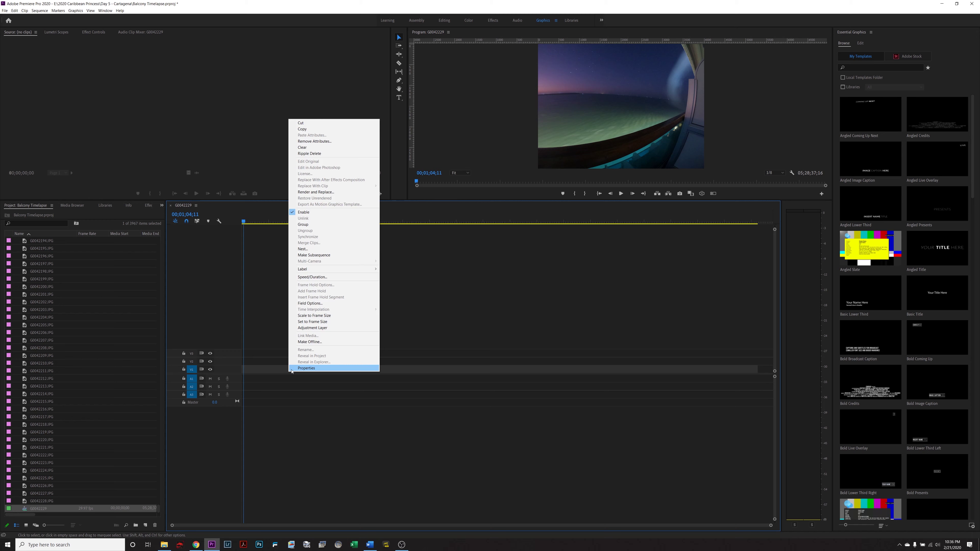
pyautogui.click(345, 276)
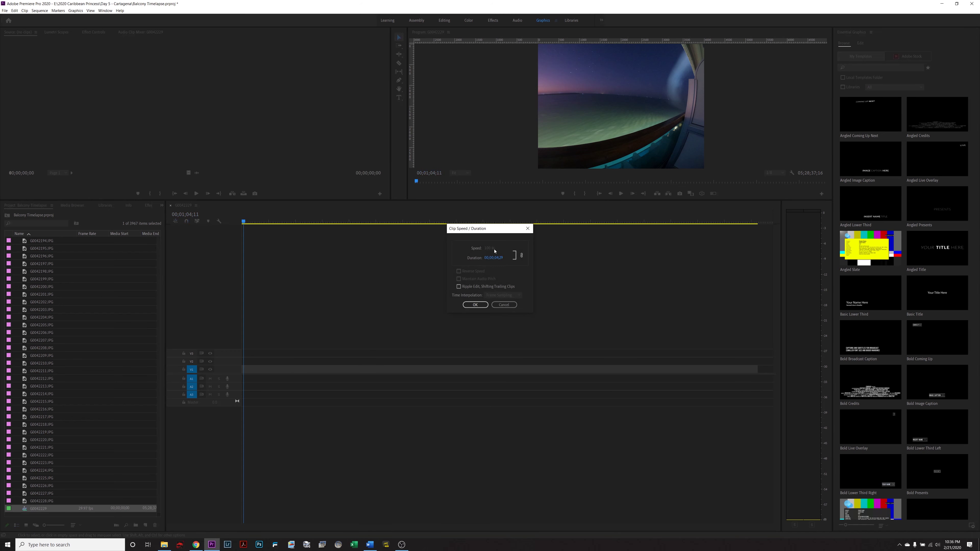
pyautogui.click(493, 258)
pyautogui.press('End')
pyautogui.click(459, 287)
pyautogui.click(475, 305)
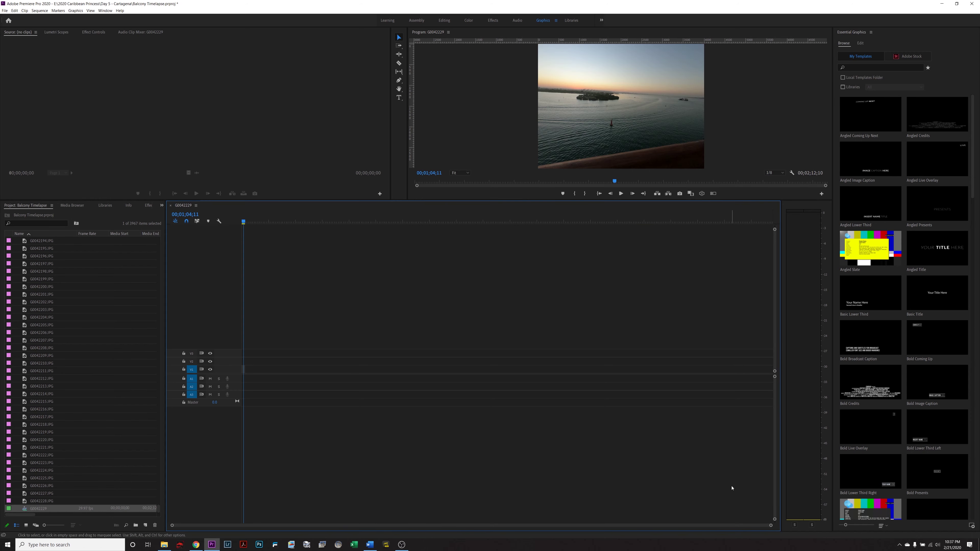
# Play the 2:12 time-lapse sequence in the Program monitor and replay it from the start
pyautogui.click(621, 194)
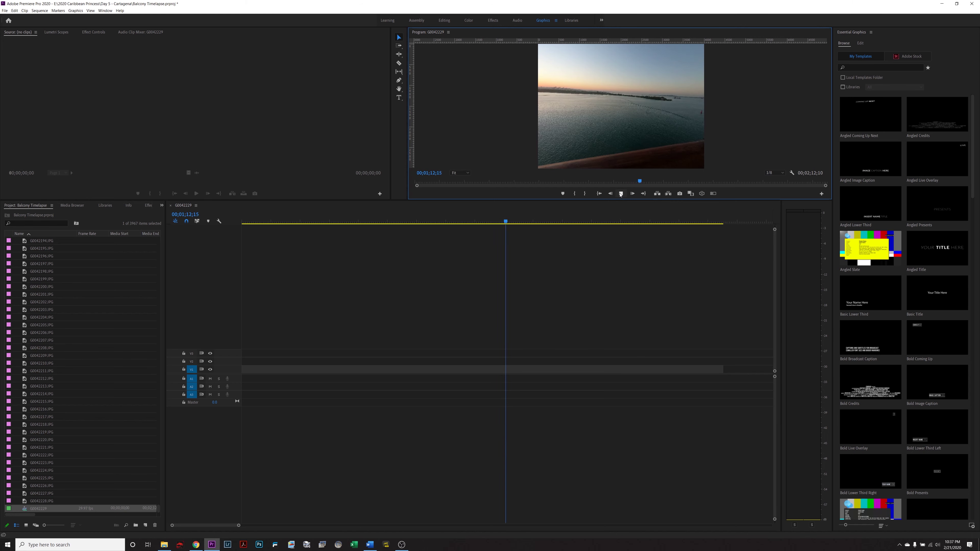
pyautogui.press('Home')
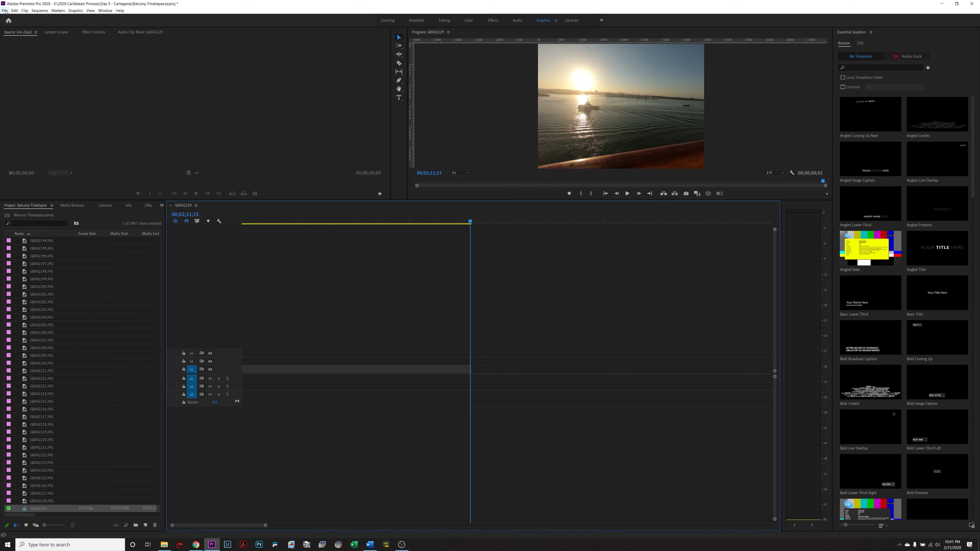
# Open Export Media settings with H.264 and name the output file Balcony Timelapse.mp4
pyautogui.click(5, 11)
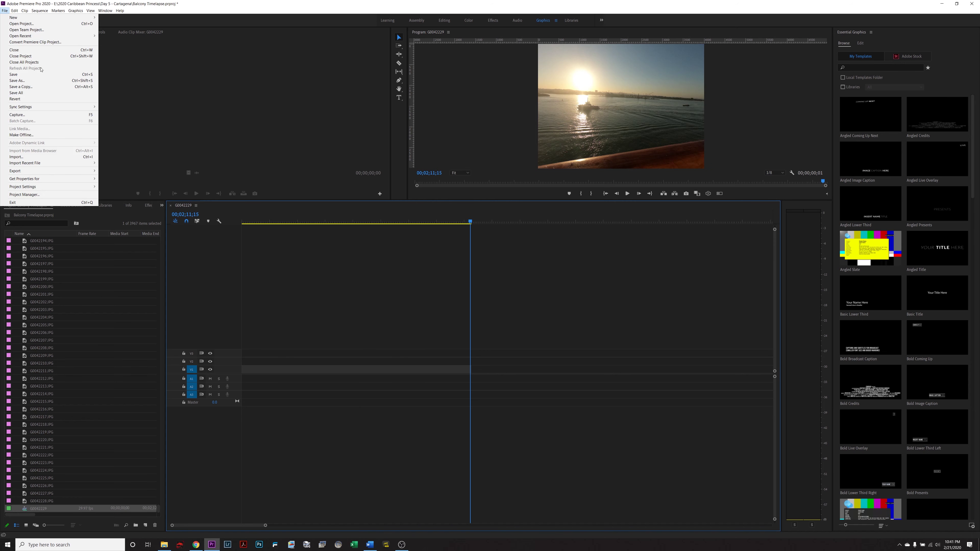
pyautogui.moveTo(76, 174)
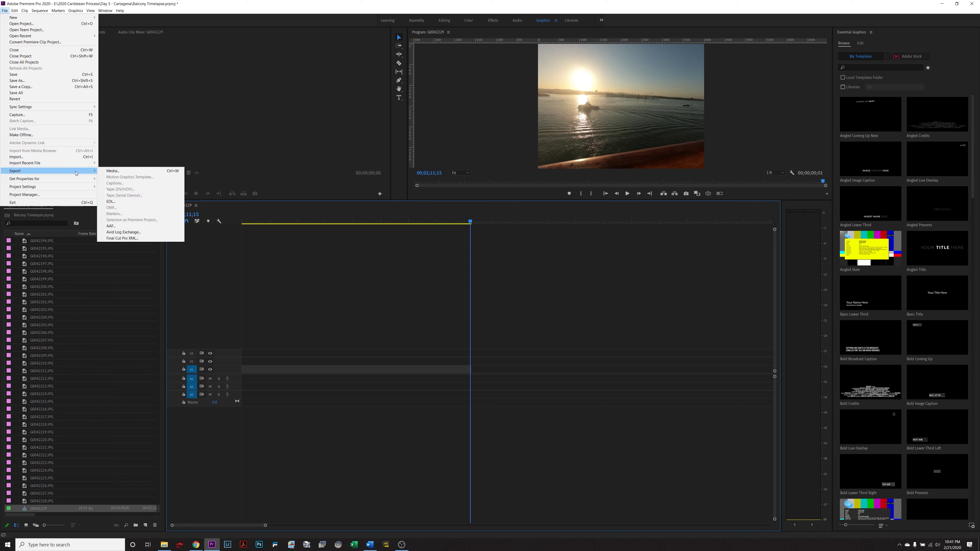
pyautogui.click(126, 171)
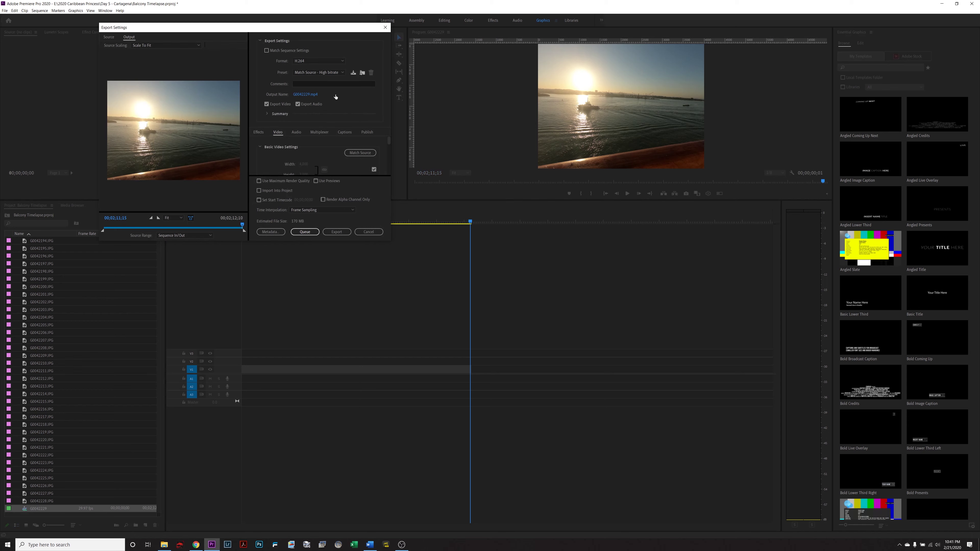
pyautogui.click(305, 94)
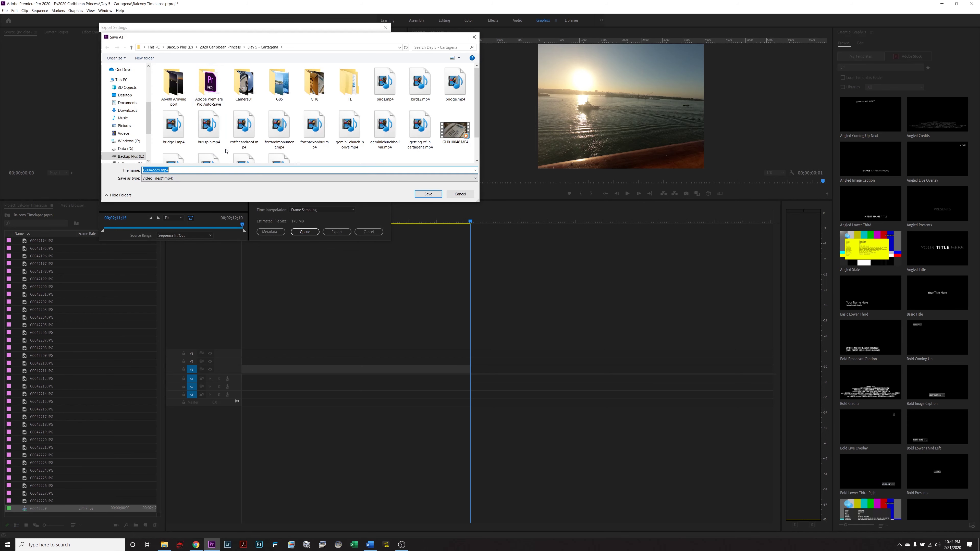
pyautogui.write('bal')
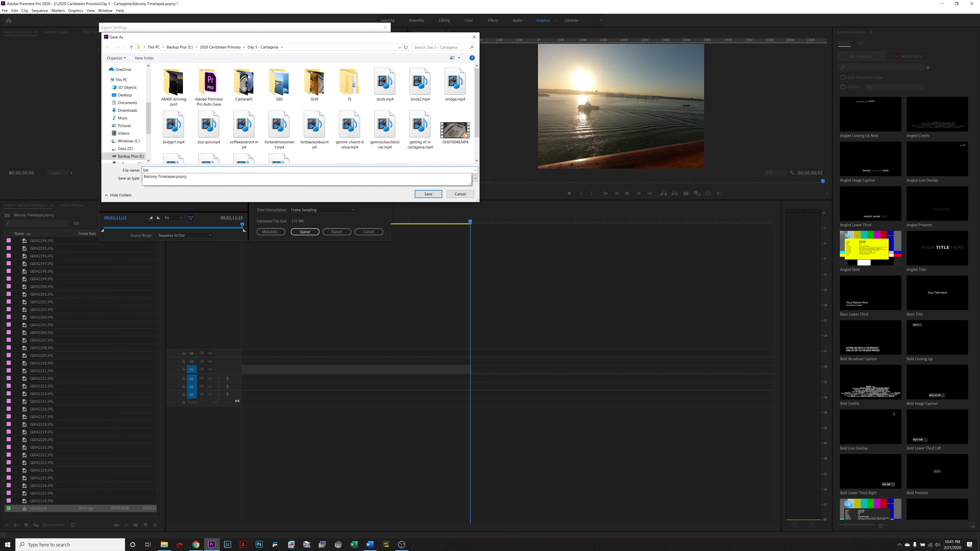
pyautogui.press('Down')
pyautogui.press('BackSpace')
pyautogui.press('BackSpace')
pyautogui.press('Return')
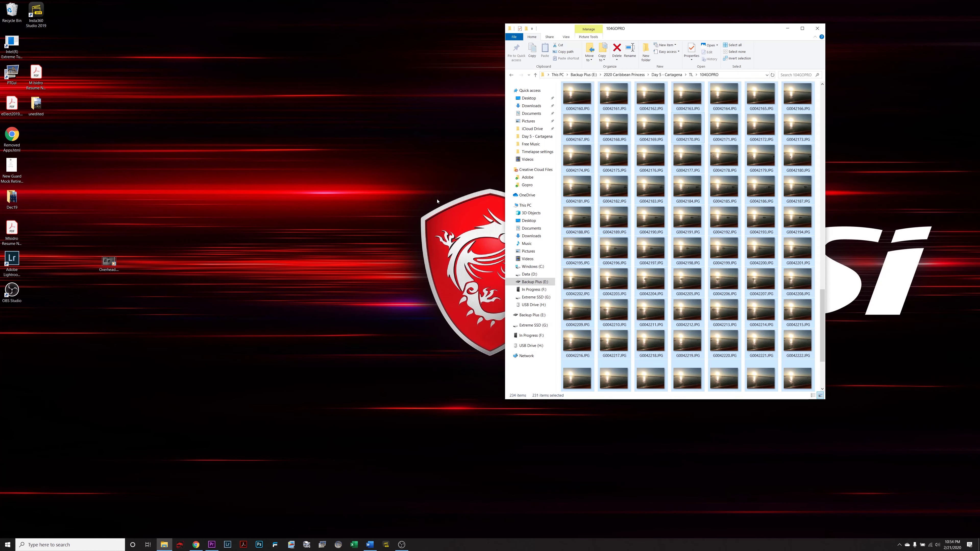
# Open the Day 5 - Cartagena folder and play the exported Balcony Timelapse.mp4
pyautogui.click(673, 75)
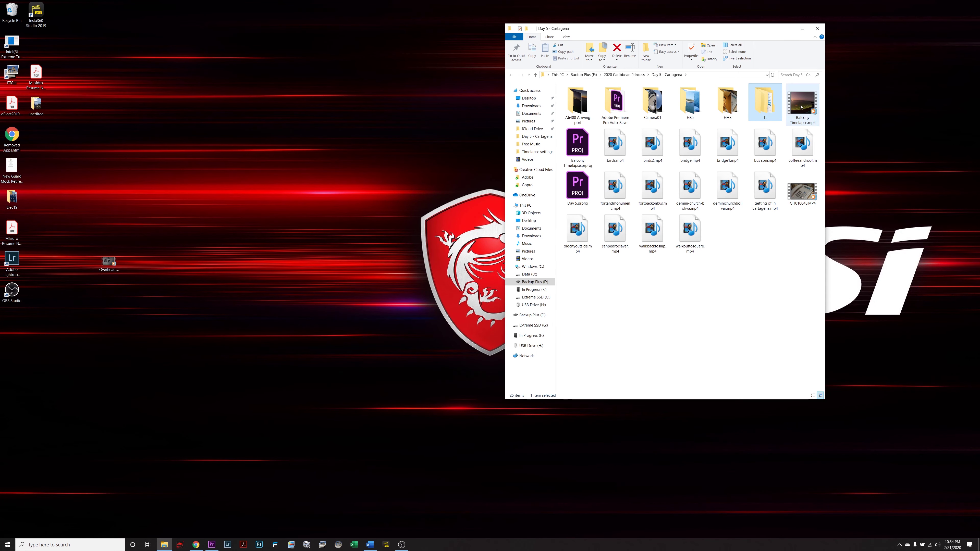
pyautogui.doubleClick(799, 116)
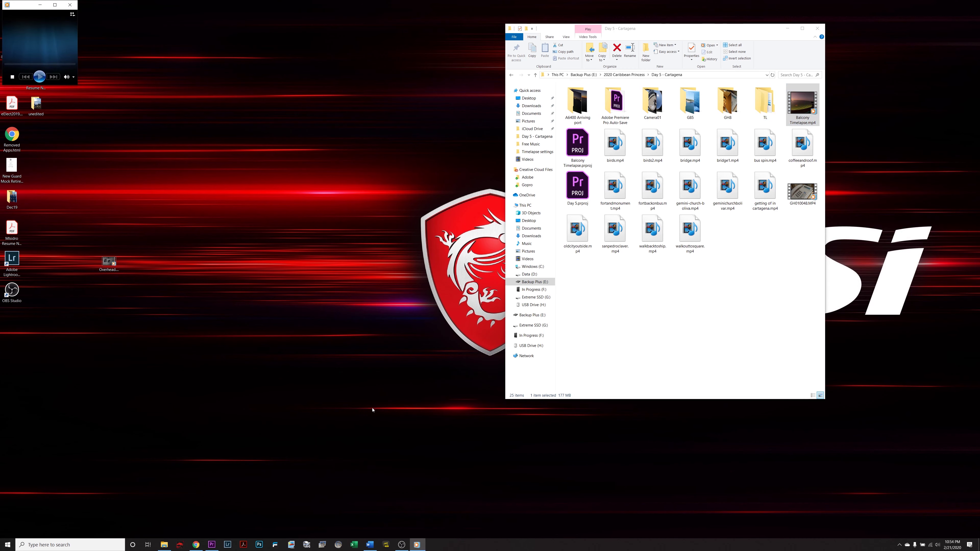